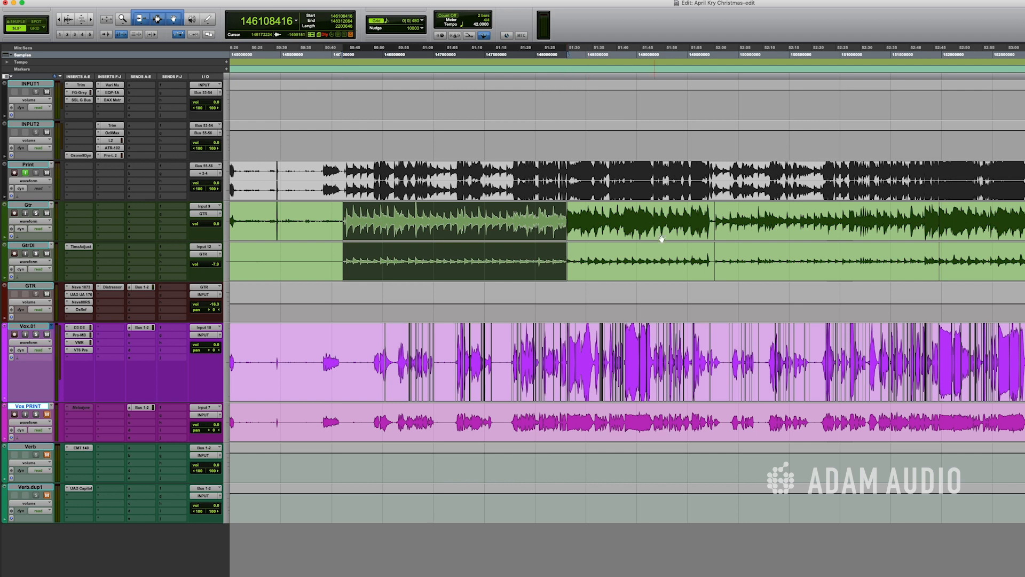
Select the separate sections of the grouped Gtr and GtrDI clips along the song to inspect their edit points
{"action": "left_click", "coordinate": [654, 231]}
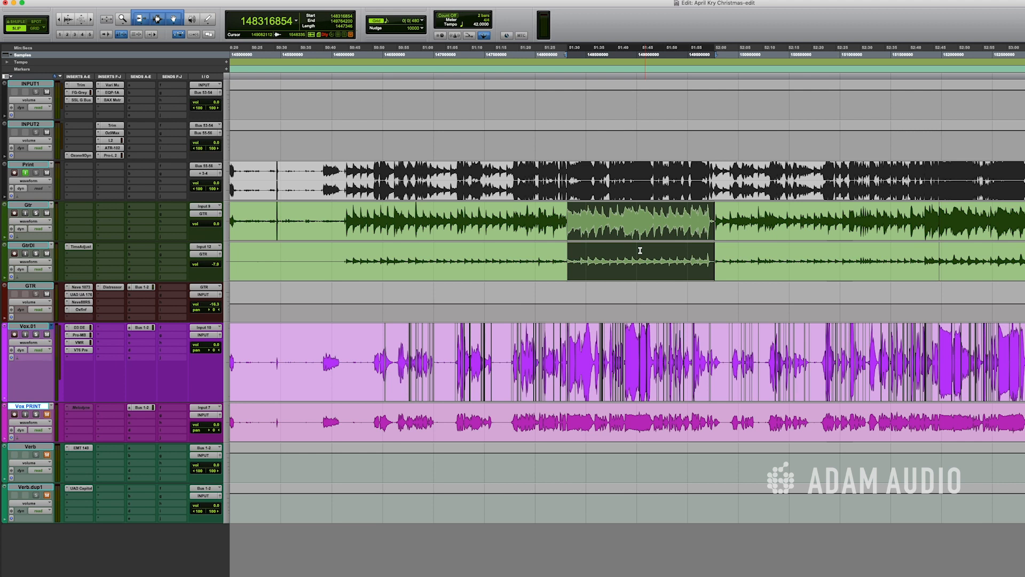
{"action": "scroll", "coordinate": [982, 248], "scroll_direction": "right", "scroll_amount": 5}
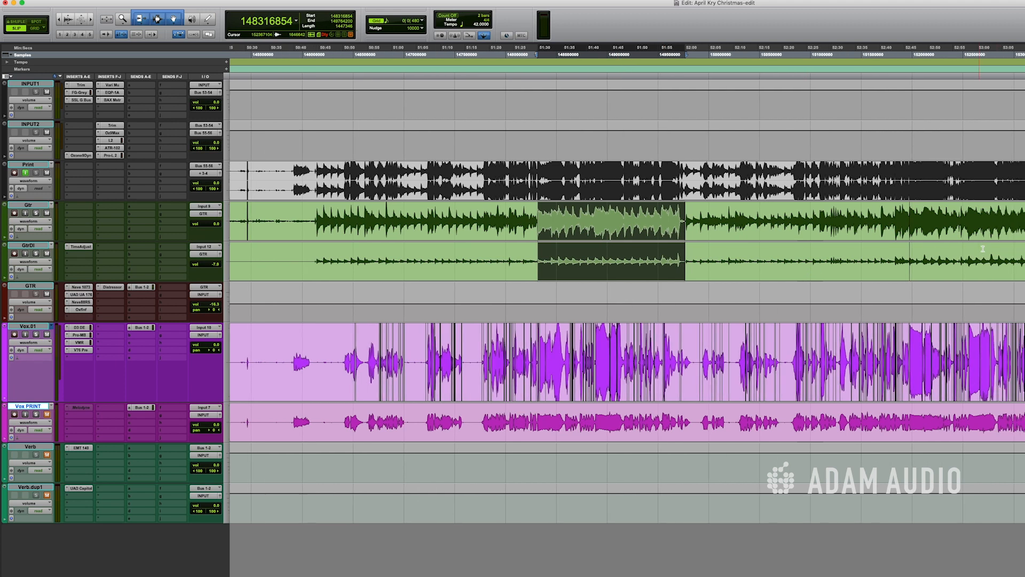
{"action": "left_click", "coordinate": [914, 230]}
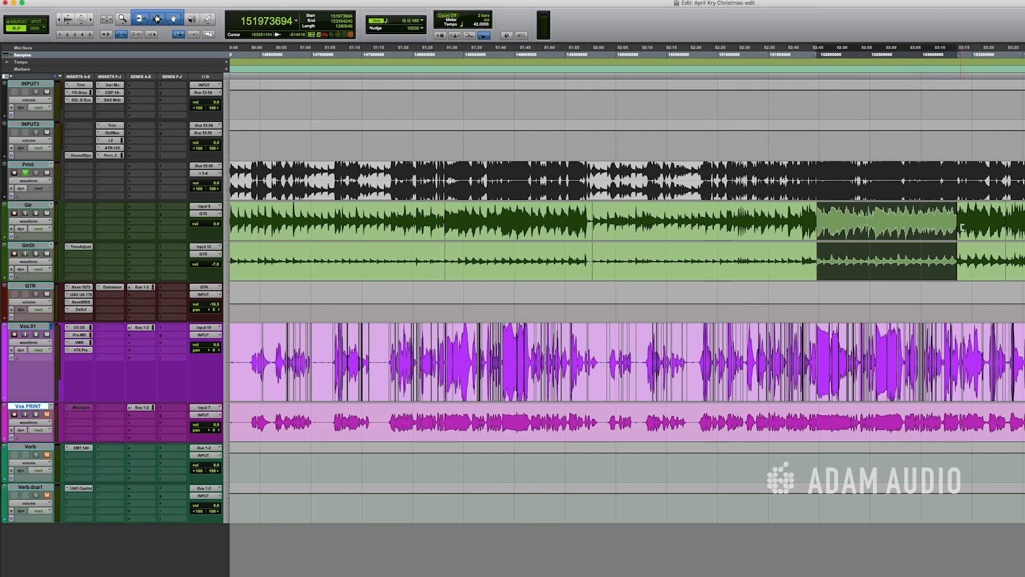
{"action": "left_click", "coordinate": [983, 237], "text": "shift"}
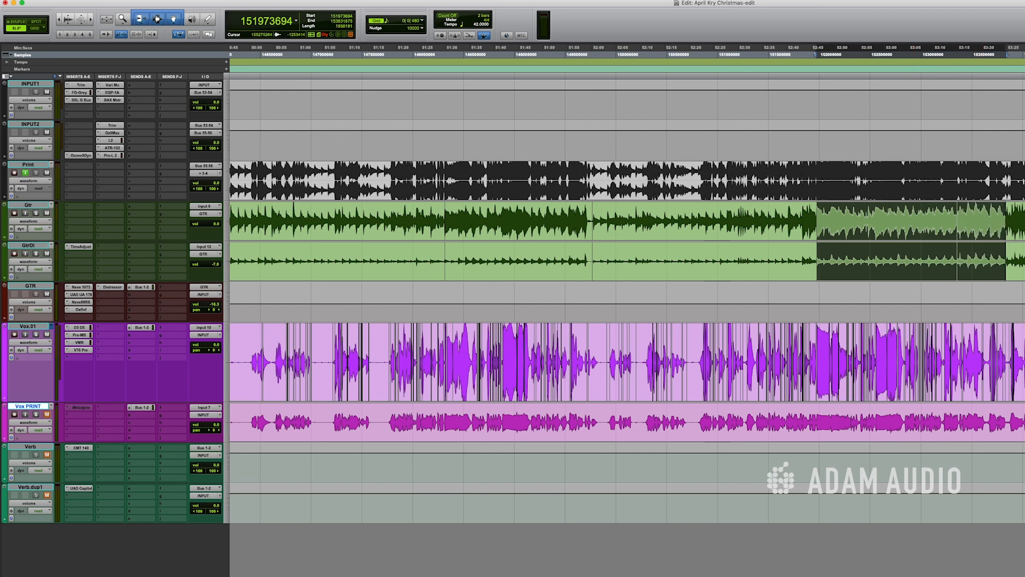
{"action": "left_click", "coordinate": [1024, 235]}
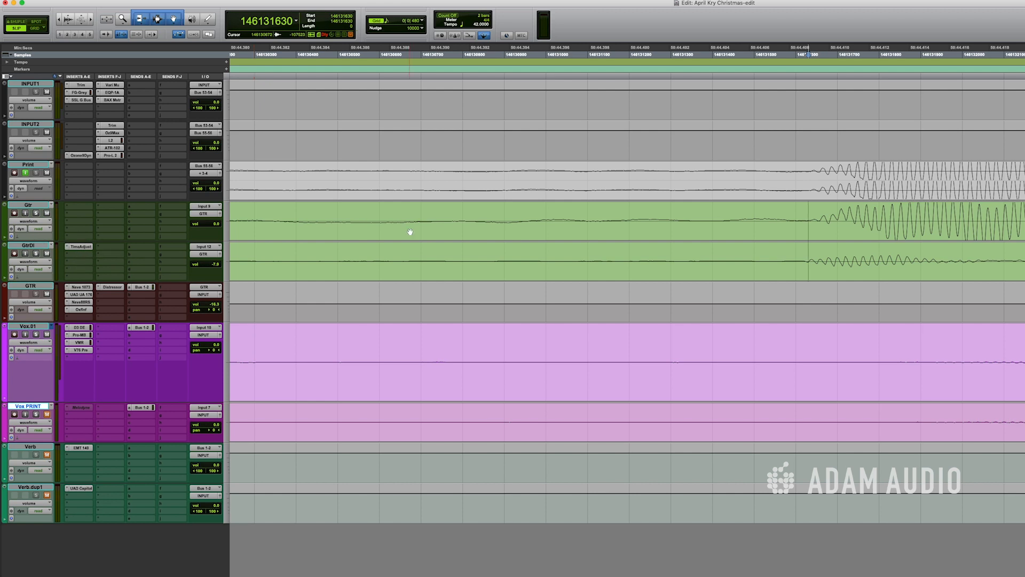
Compare the first note's attack on Gtr and GtrDI up close and check the Time Adjuster delay on GtrDI
{"action": "scroll", "coordinate": [817, 240], "scroll_direction": "down", "scroll_amount": 3}
{"action": "scroll", "coordinate": [833, 228], "scroll_direction": "up", "scroll_amount": 4}
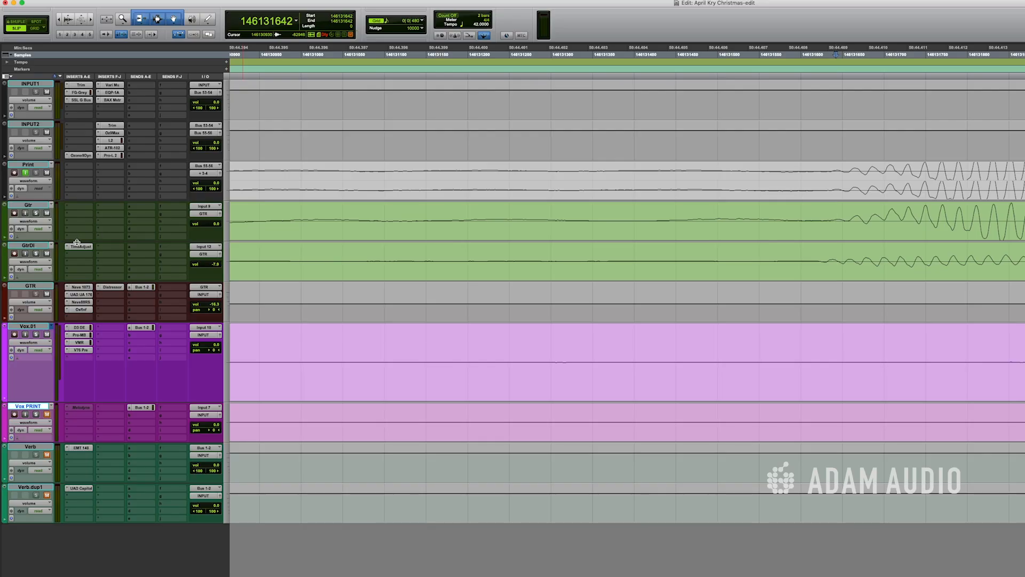
{"action": "left_click", "coordinate": [79, 246]}
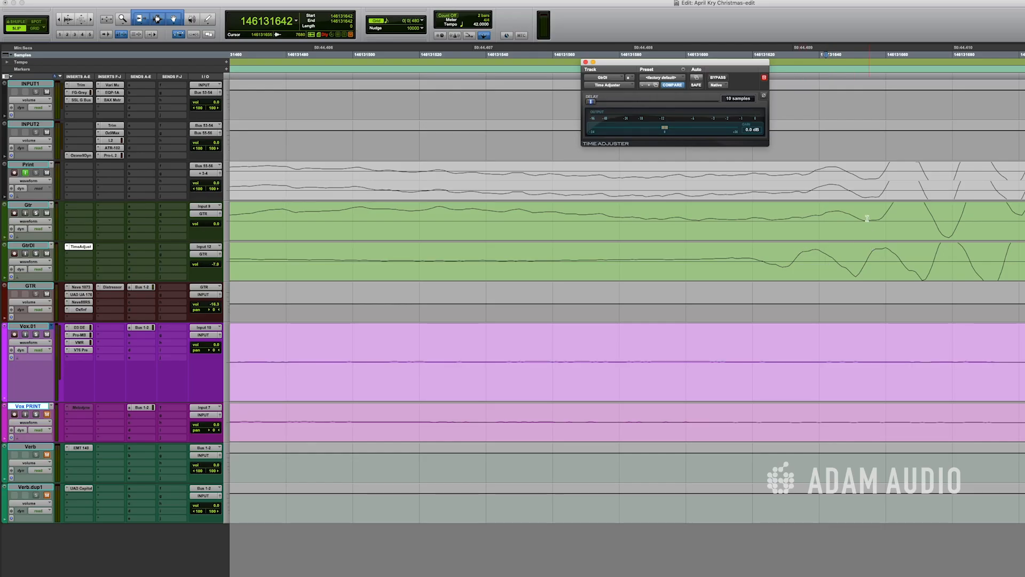
{"action": "left_click", "coordinate": [864, 212]}
{"action": "key", "text": "super+w"}
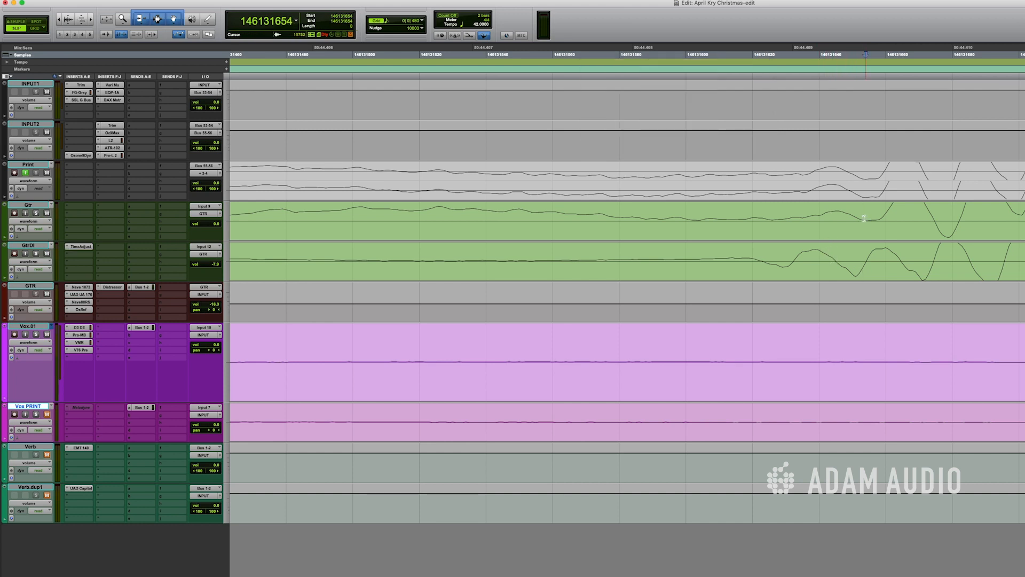
Measure the offset in samples between the matching waveform points of the Gtr and GtrDI tracks at the attack
{"action": "left_click_drag", "start_coordinate": [864, 217], "coordinate": [843, 220]}
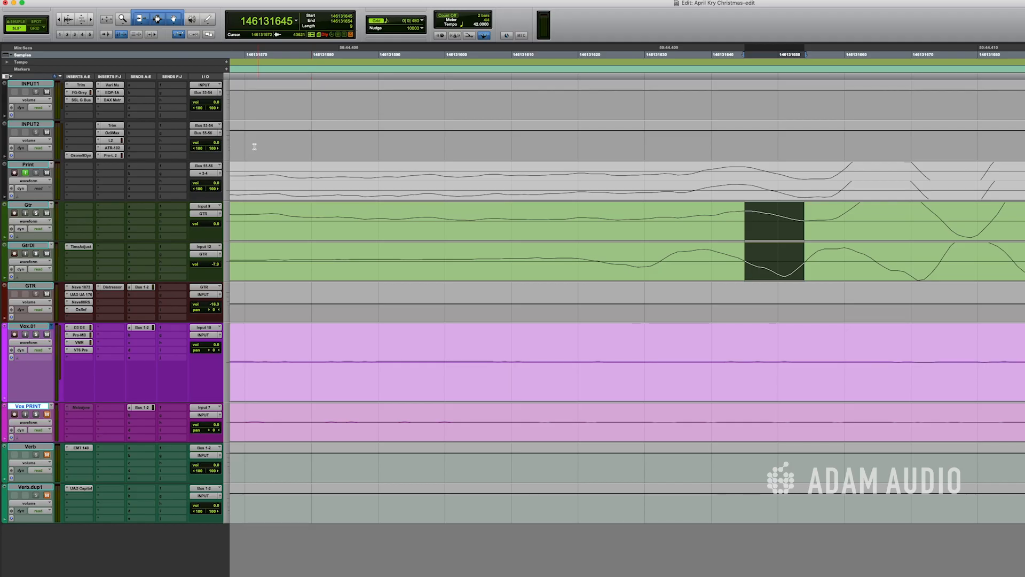
{"action": "left_click", "coordinate": [296, 22]}
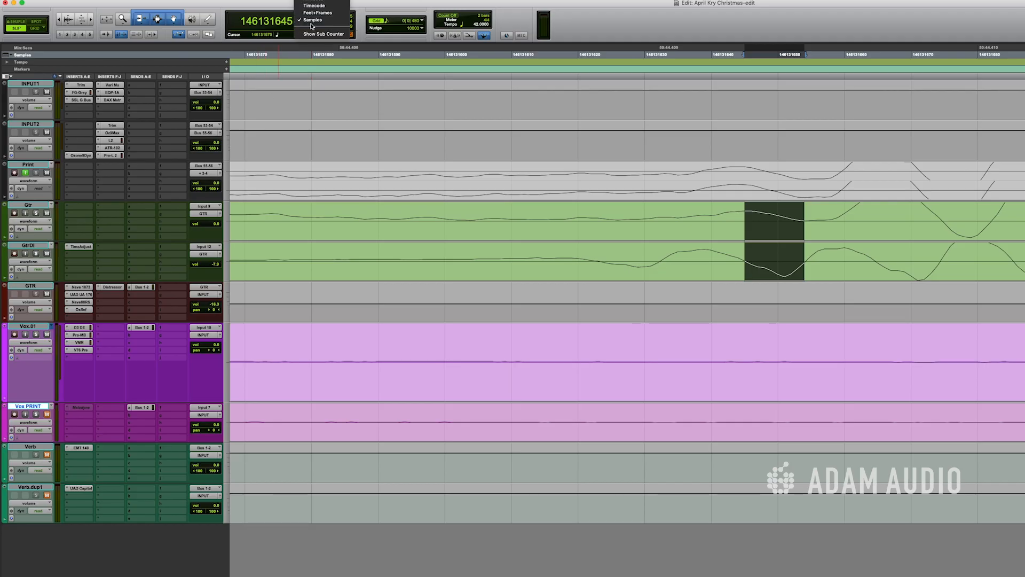
{"action": "left_click", "coordinate": [311, 24]}
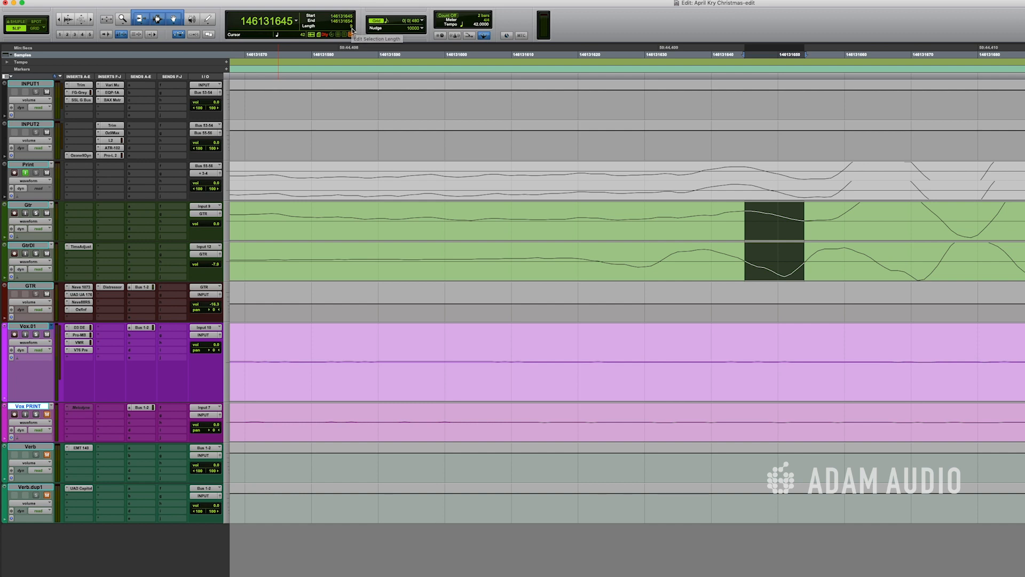
Set the Time Adjuster delay on the GtrDI track to 9 samples and close the plug-in
{"action": "left_click", "coordinate": [84, 247]}
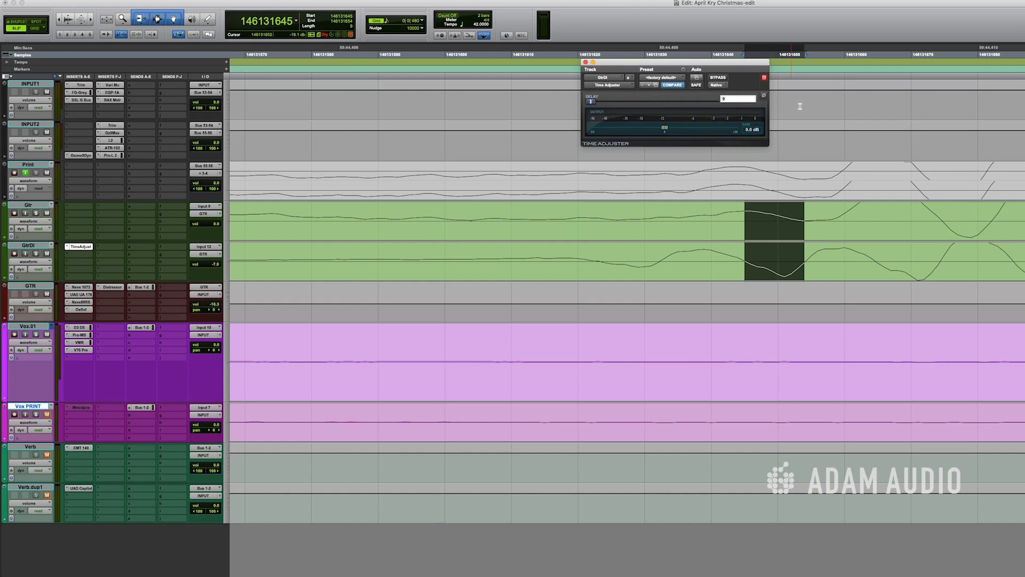
{"action": "key", "text": "Down"}
{"action": "left_click", "coordinate": [586, 62]}
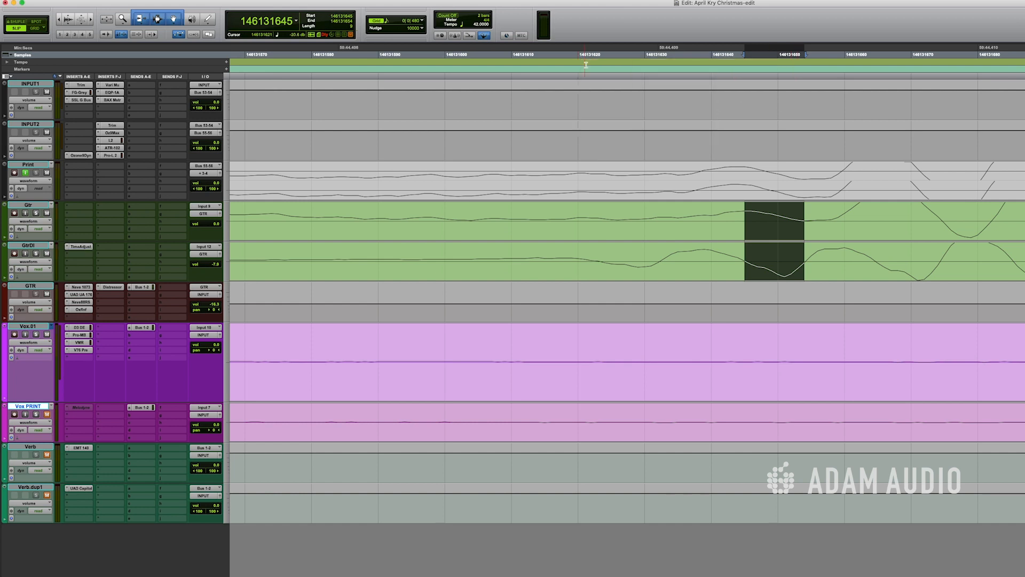
Place the edit cursor at the start of the GtrDI attack and examine it against the Gtr track in a wider view
{"action": "left_click", "coordinate": [662, 260]}
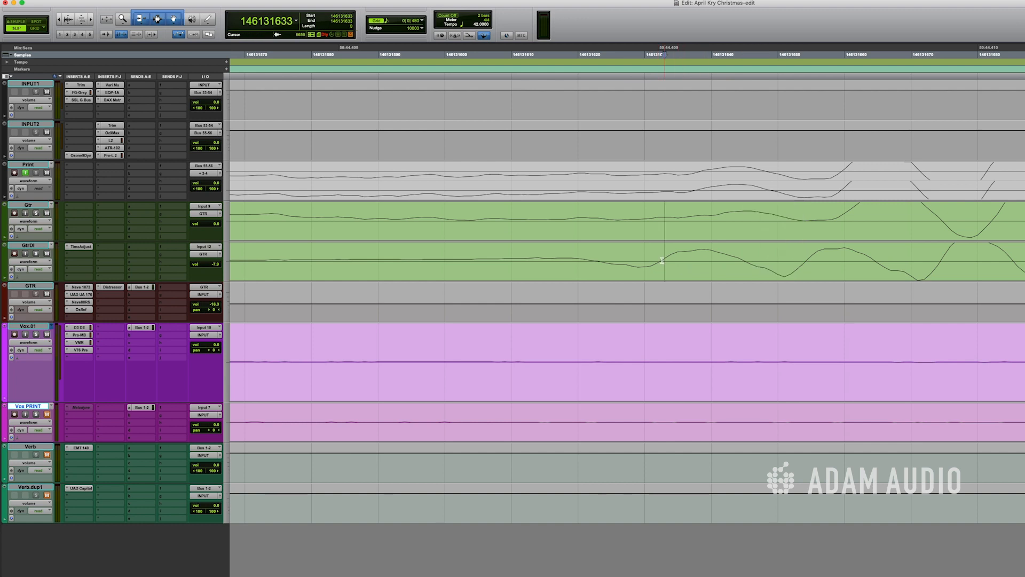
{"action": "key", "text": "r"}
{"action": "key", "text": "r"}
{"action": "key", "text": "r"}
{"action": "key", "text": "r"}
{"action": "key", "text": "r"}
{"action": "key", "text": "r"}
{"action": "key", "text": "r"}
{"action": "key", "text": "r"}
{"action": "key", "text": "r"}
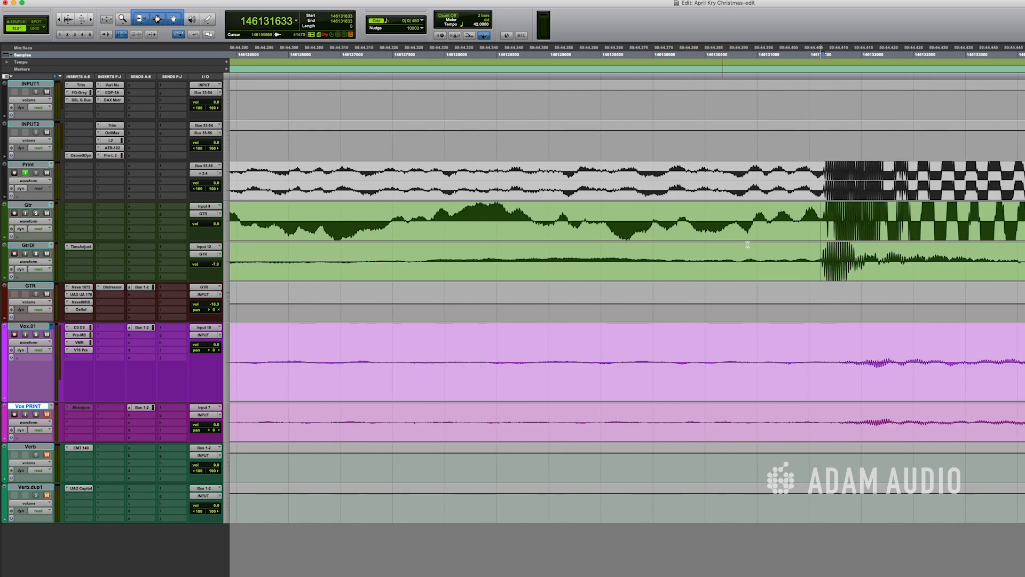
{"action": "key", "text": "r"}
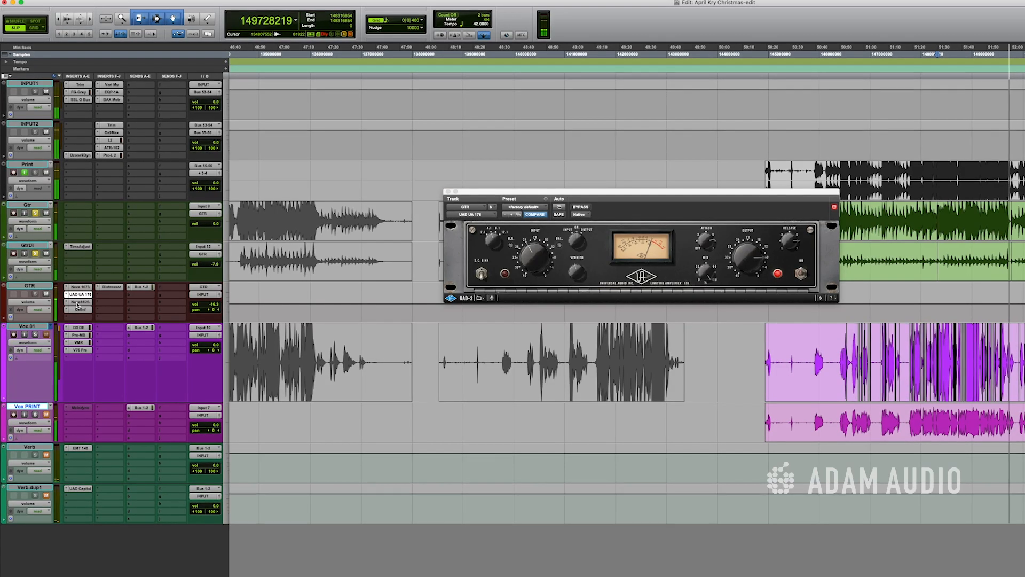
Show the UAD Neve 88RS channel strip on the GTR track and move its window up, clear of the timeline
{"action": "left_click", "coordinate": [77, 302]}
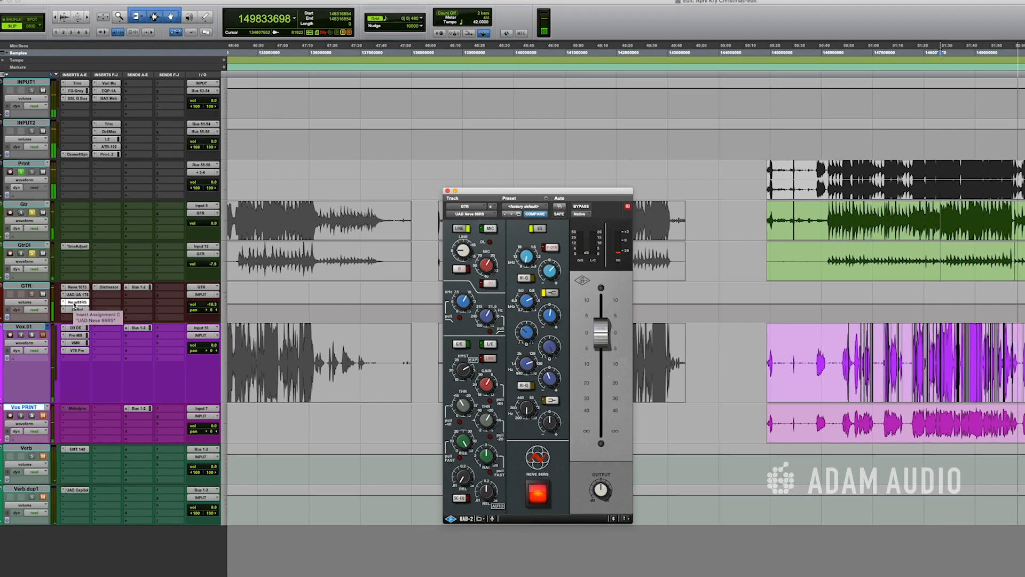
{"action": "left_click_drag", "start_coordinate": [581, 199], "coordinate": [738, 62]}
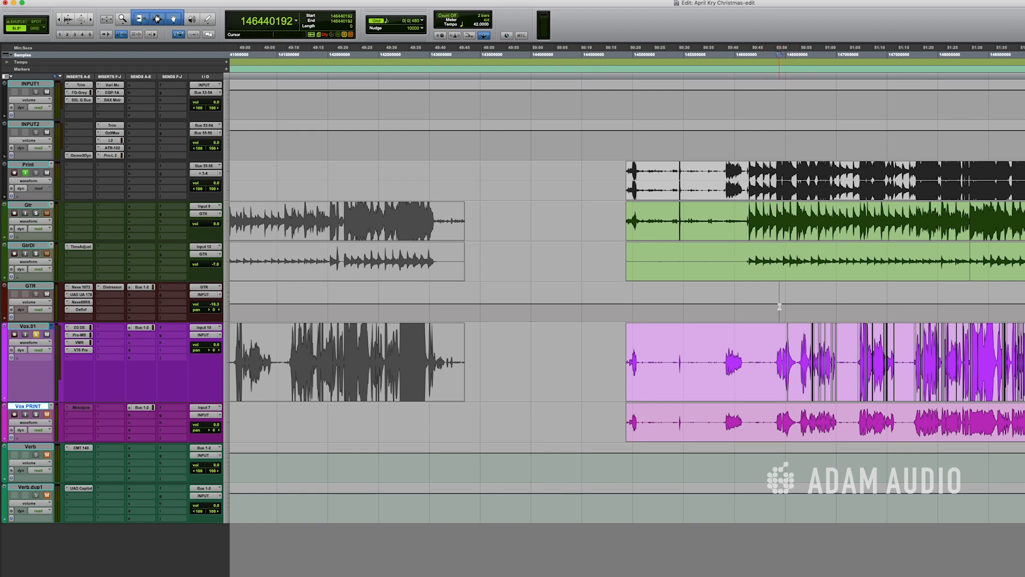
Reduce the vertical waveform zoom of the audio tracks over the main song section
{"action": "scroll", "coordinate": [779, 306], "scroll_direction": "right", "scroll_amount": 10}
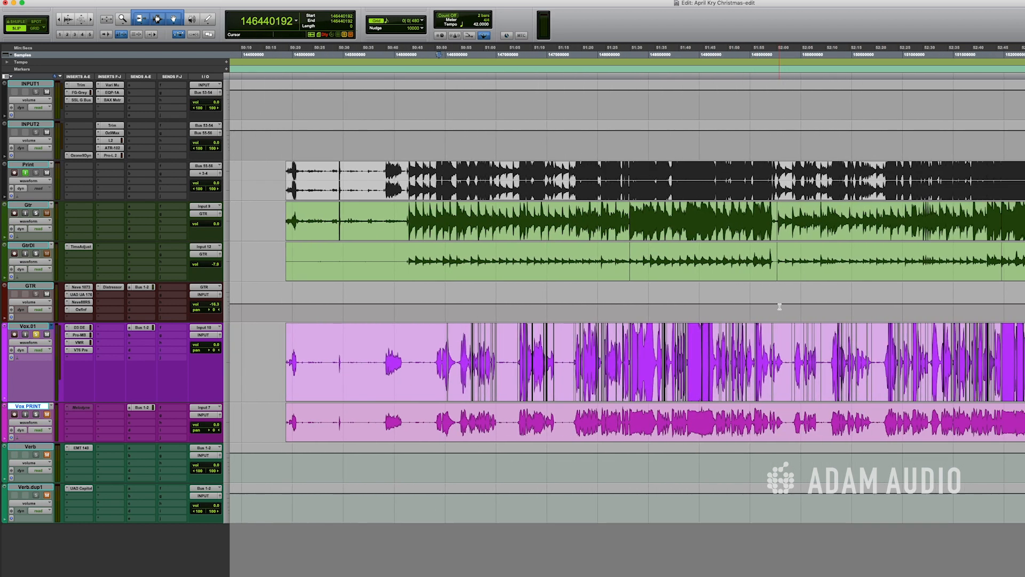
{"action": "scroll", "coordinate": [779, 307], "scroll_direction": "right", "scroll_amount": 5}
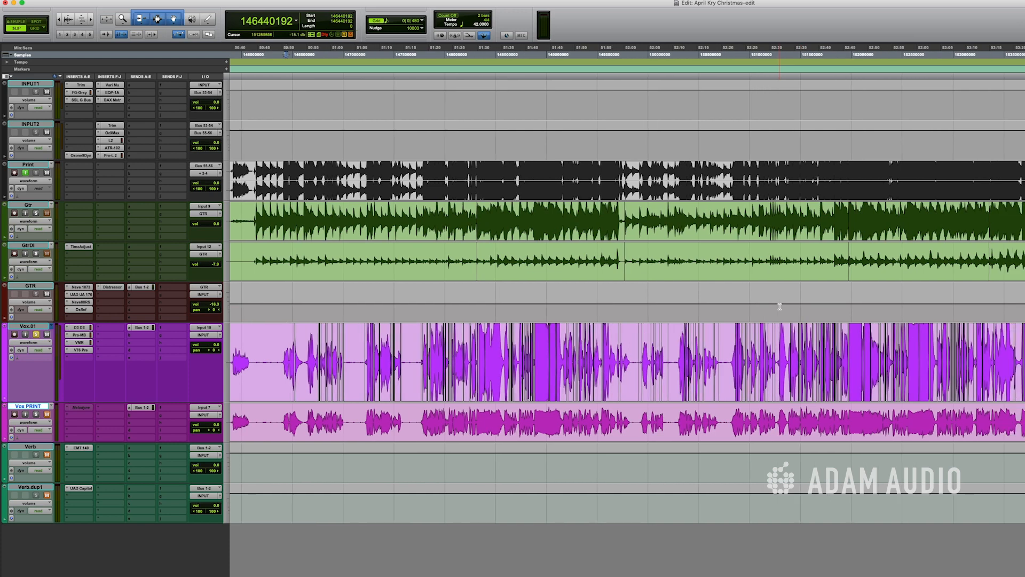
{"action": "key", "text": "ctrl+alt+super+["}
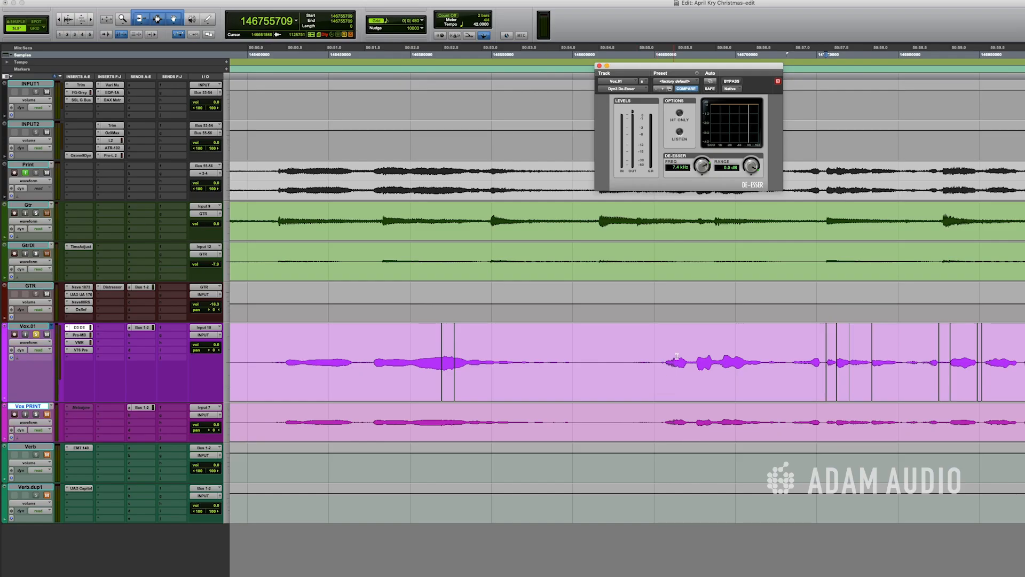
Place the playback position in the later part of the song, at about sample 151777280
{"action": "scroll", "coordinate": [676, 356], "scroll_direction": "right", "scroll_amount": 15}
{"action": "scroll", "coordinate": [677, 356], "scroll_direction": "right", "scroll_amount": 12}
{"action": "scroll", "coordinate": [676, 356], "scroll_direction": "right", "scroll_amount": 6}
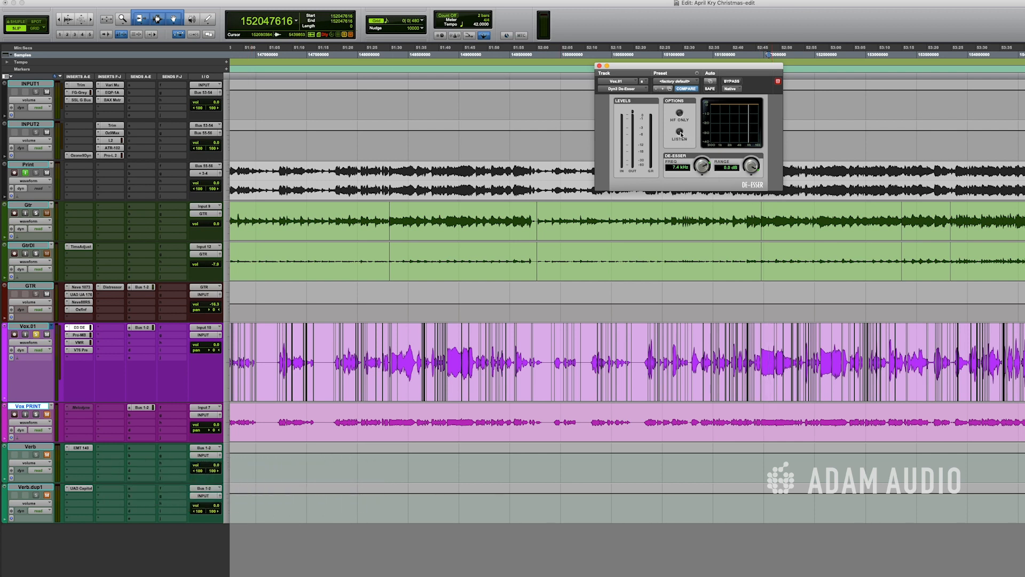
{"action": "left_click", "coordinate": [741, 314]}
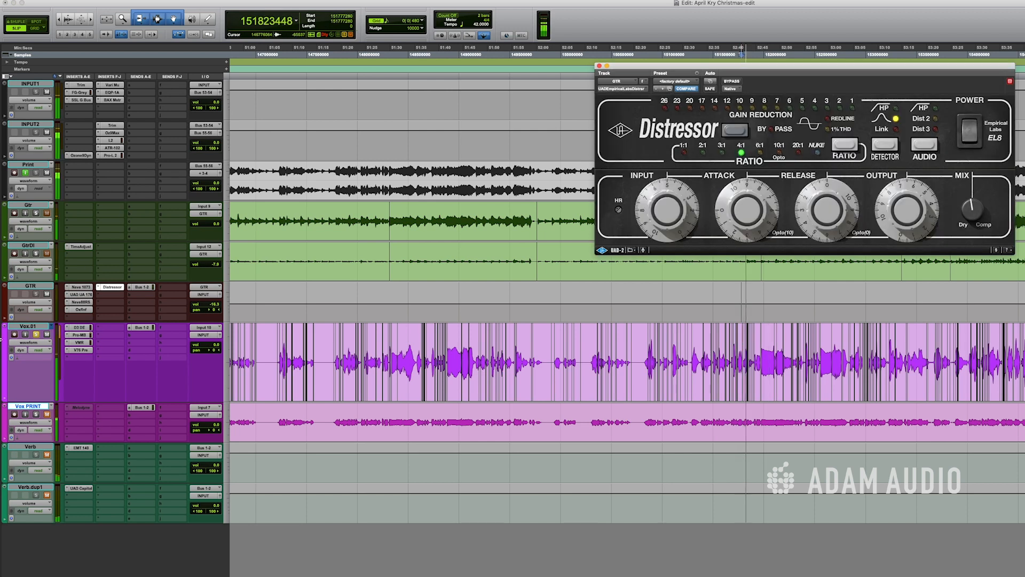
Audition the De-Esser on Vox.01 from an earlier vocal phrase, set its range to -6.1 dB and close it
{"action": "left_click", "coordinate": [92, 328]}
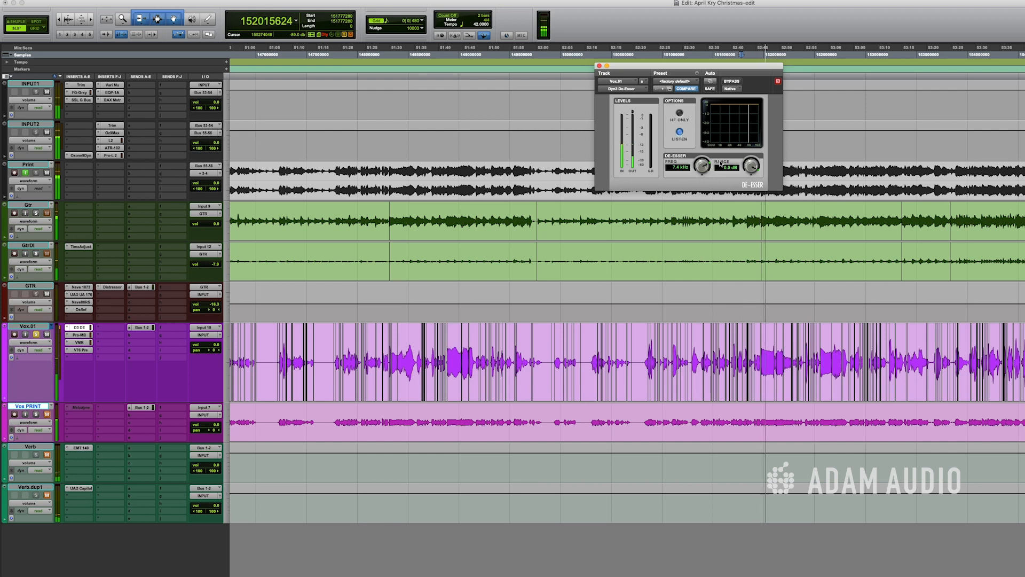
{"action": "key", "text": "t"}
{"action": "key", "text": "t"}
{"action": "key", "text": "t"}
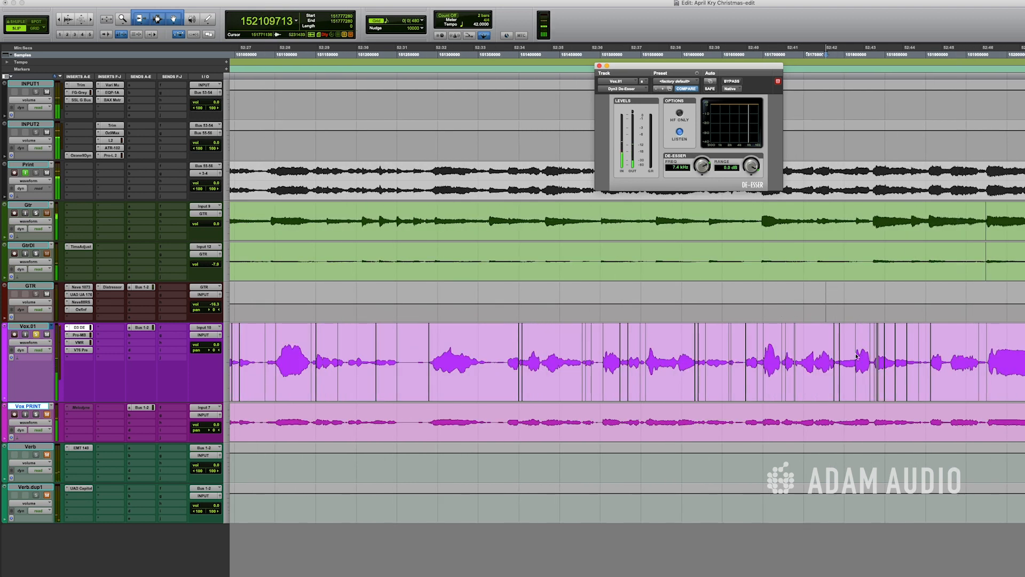
{"action": "left_click", "coordinate": [722, 343]}
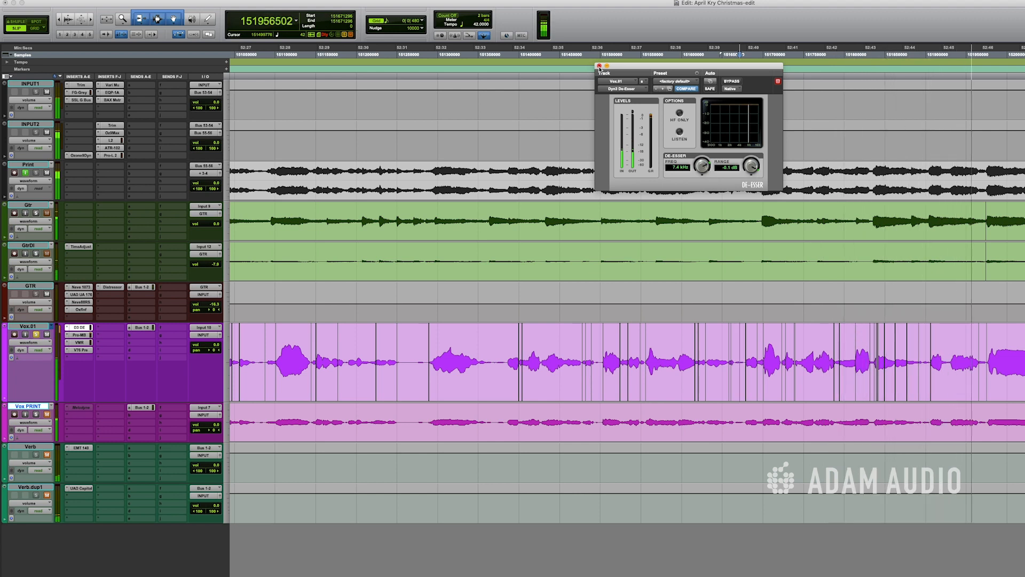
{"action": "left_click", "coordinate": [599, 65]}
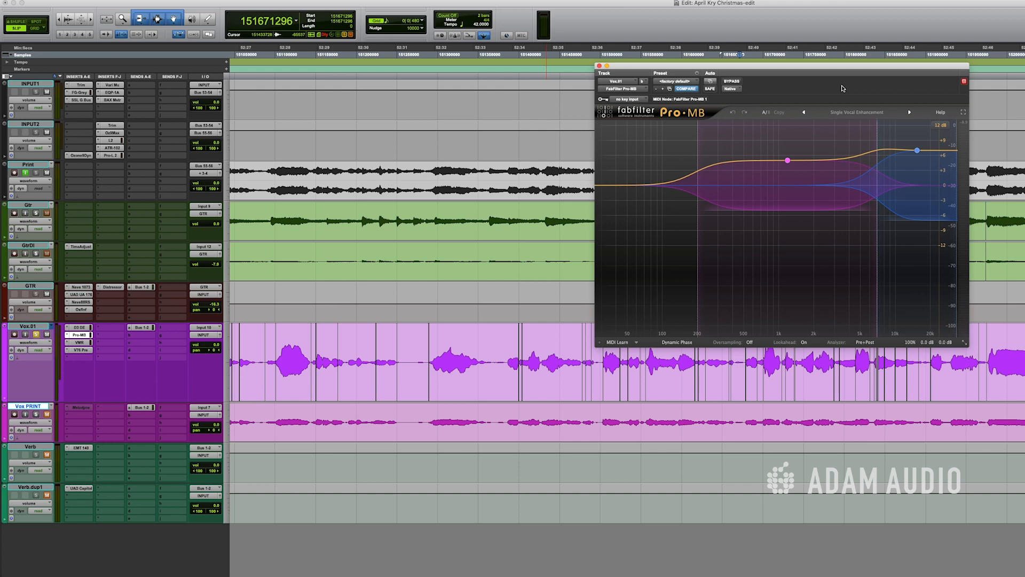
Review the remaining Vox.01 inserts: FabFilter Pro-MB, Virtual Mix Rack and the UAD V76 Preamp
{"action": "key", "text": "space"}
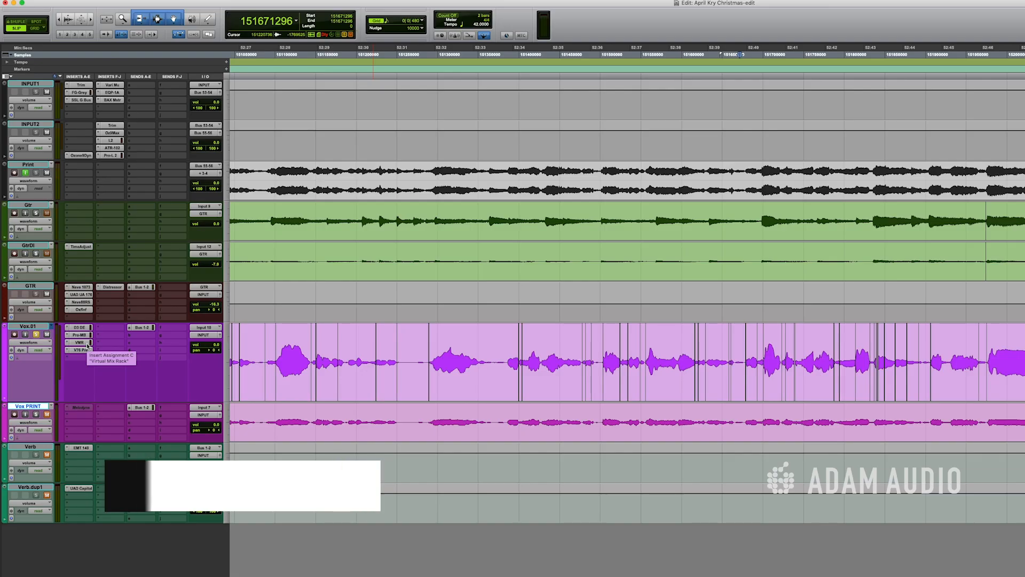
{"action": "left_click", "coordinate": [87, 345]}
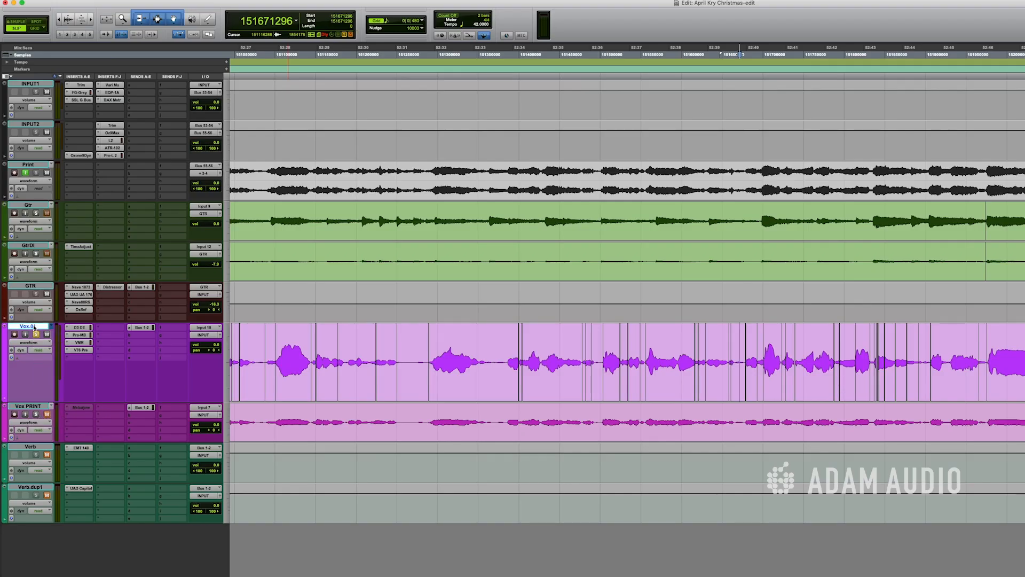
{"action": "left_click", "coordinate": [80, 350]}
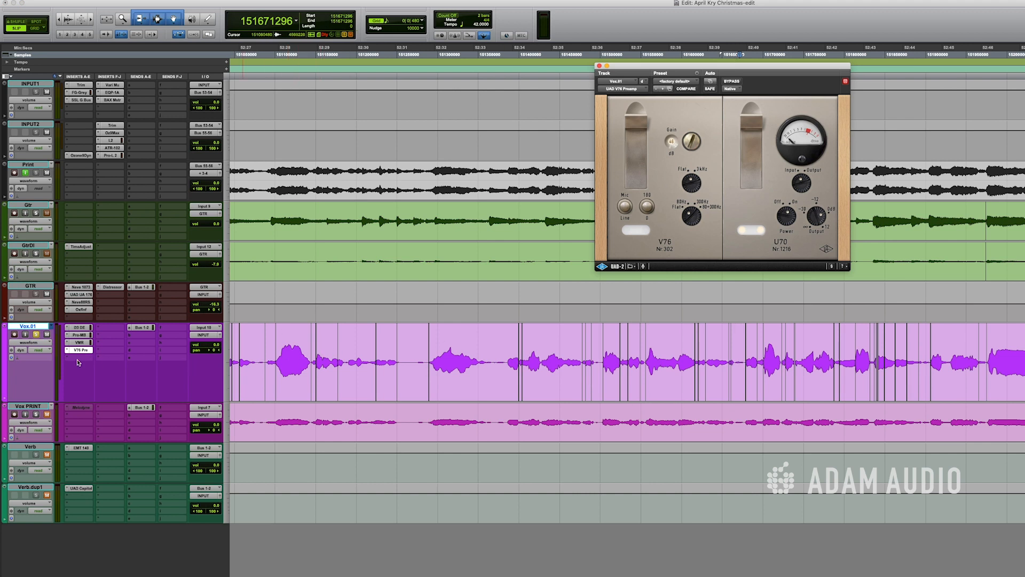
{"action": "left_click", "coordinate": [83, 350]}
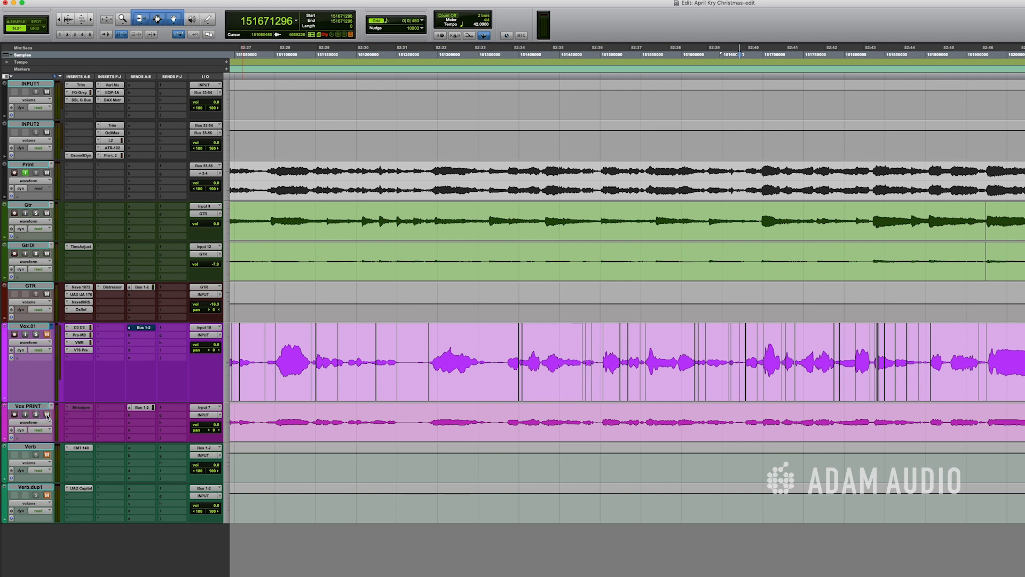
Play the Vox PRINT track from just before the vocal phrase that follows the gap
{"action": "key", "text": "r"}
{"action": "key", "text": "r"}
{"action": "key", "text": "r"}
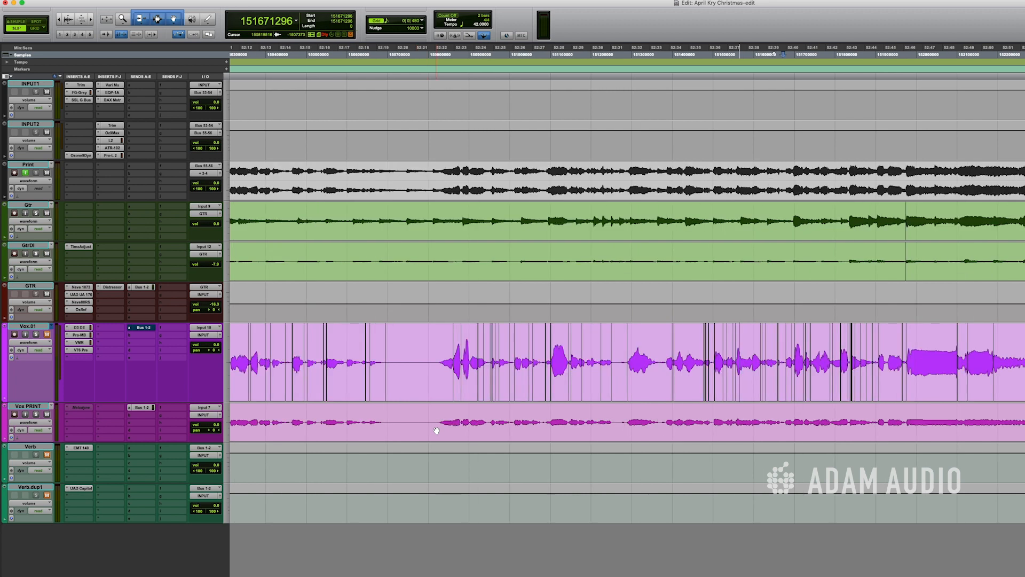
{"action": "left_click", "coordinate": [422, 419]}
{"action": "key", "text": "space"}
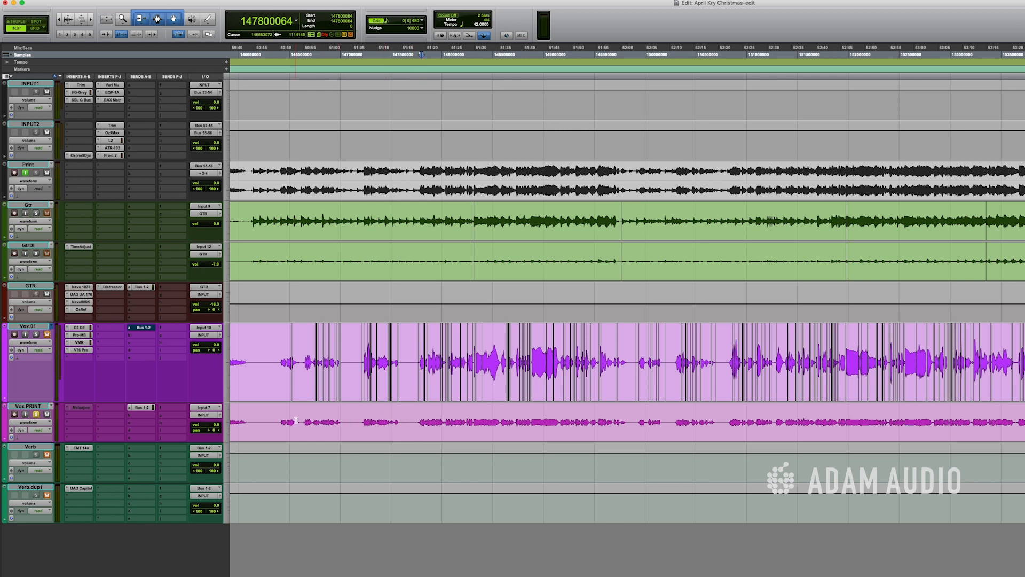
Compare the Vox.01 and Vox PRINT waveforms around sample 145461380, from close up to the full take
{"action": "key", "text": "r"}
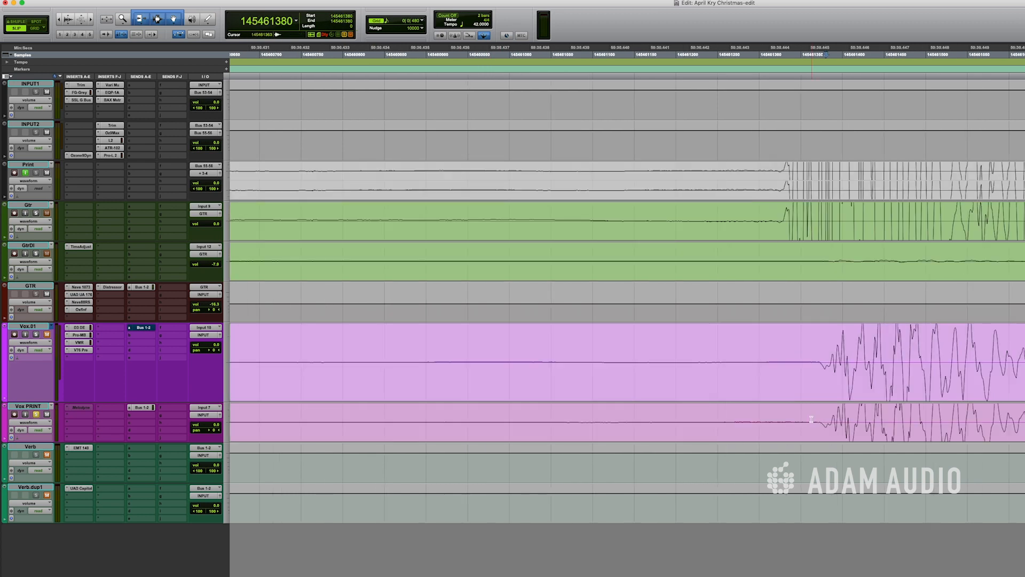
{"action": "key", "text": "r"}
{"action": "key", "text": "r"}
{"action": "key", "text": "r"}
{"action": "key", "text": "r"}
{"action": "key", "text": "r"}
{"action": "key", "text": "r"}
{"action": "key", "text": "r"}
{"action": "key", "text": "r"}
{"action": "key", "text": "r"}
{"action": "key", "text": "r"}
{"action": "key", "text": "r"}
{"action": "key", "text": "r"}
{"action": "key", "text": "r"}
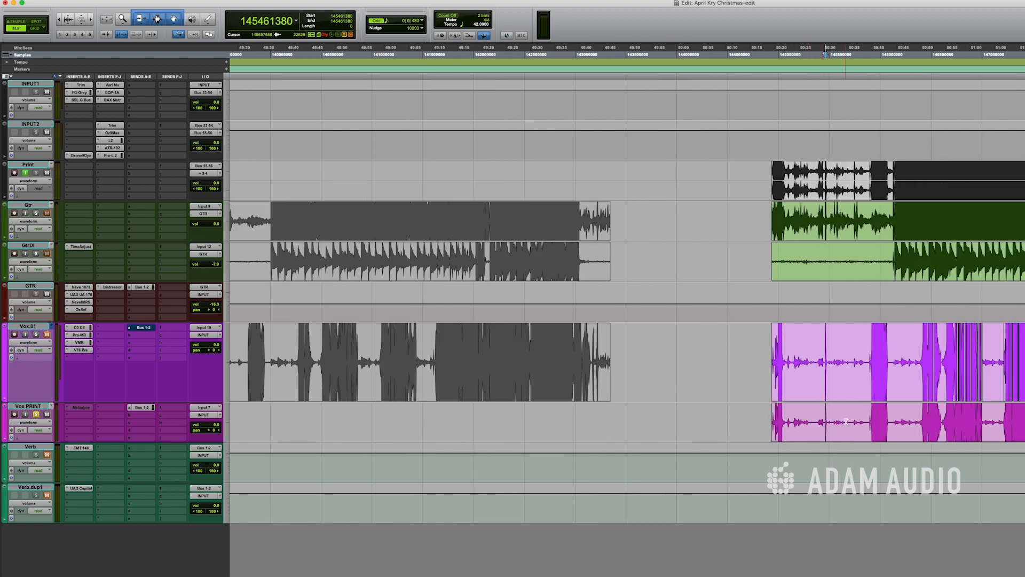
Reduce the displayed waveform height on all tracks so the quiet and loud passages of the full take are distinguishable
{"action": "key", "text": "super+alt+bracketleft"}
{"action": "key", "text": "super+alt+bracketleft"}
{"action": "key", "text": "super+alt+bracketleft"}
{"action": "scroll", "coordinate": [890, 429], "scroll_direction": "right", "scroll_amount": 3}
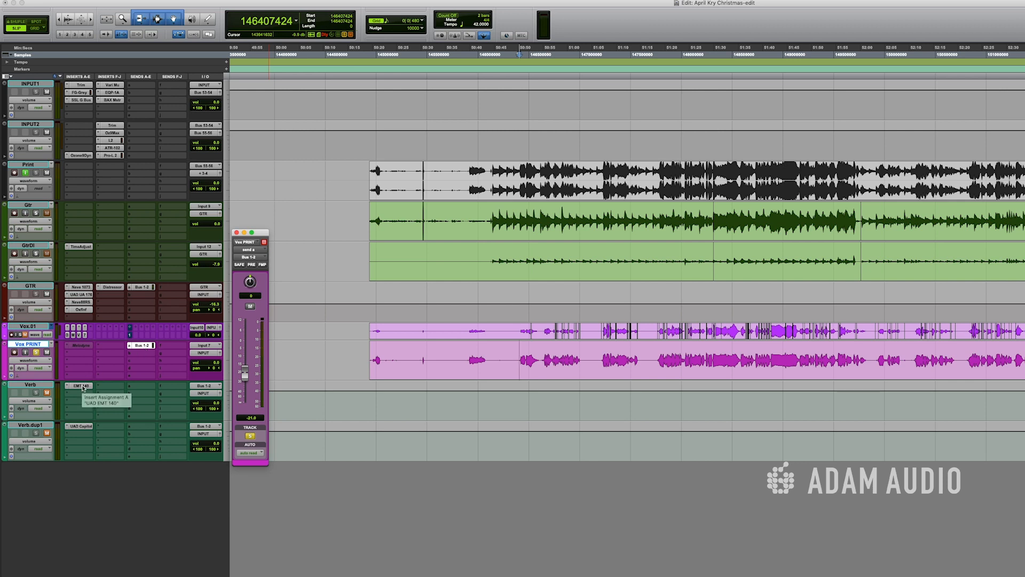
Review the EMT 140 on Verb, the Capitol reverb on Verb.dup1 and the Vox PRINT send, and take Vox PRINT out of solo
{"action": "left_click", "coordinate": [82, 386]}
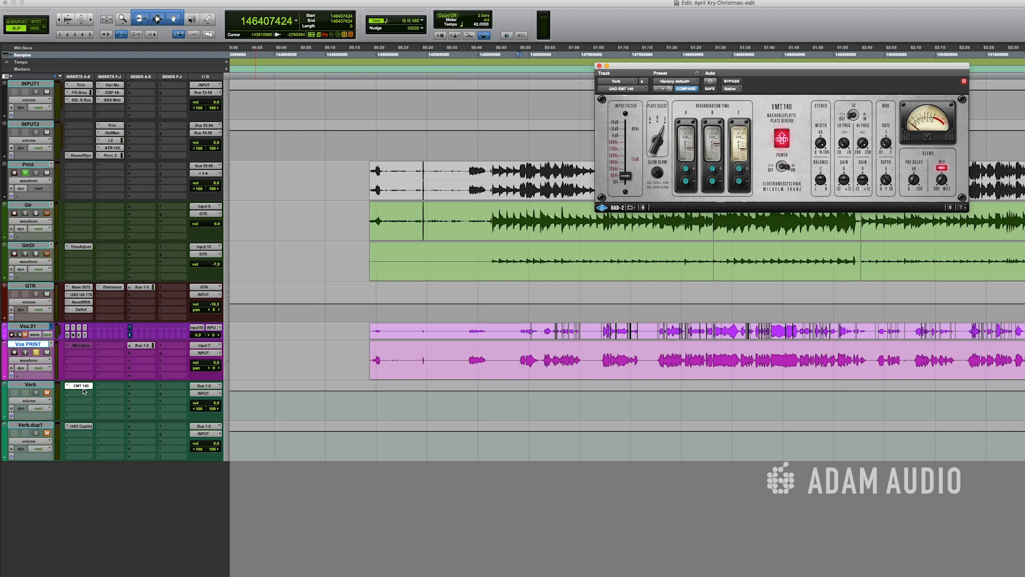
{"action": "left_click", "coordinate": [80, 426]}
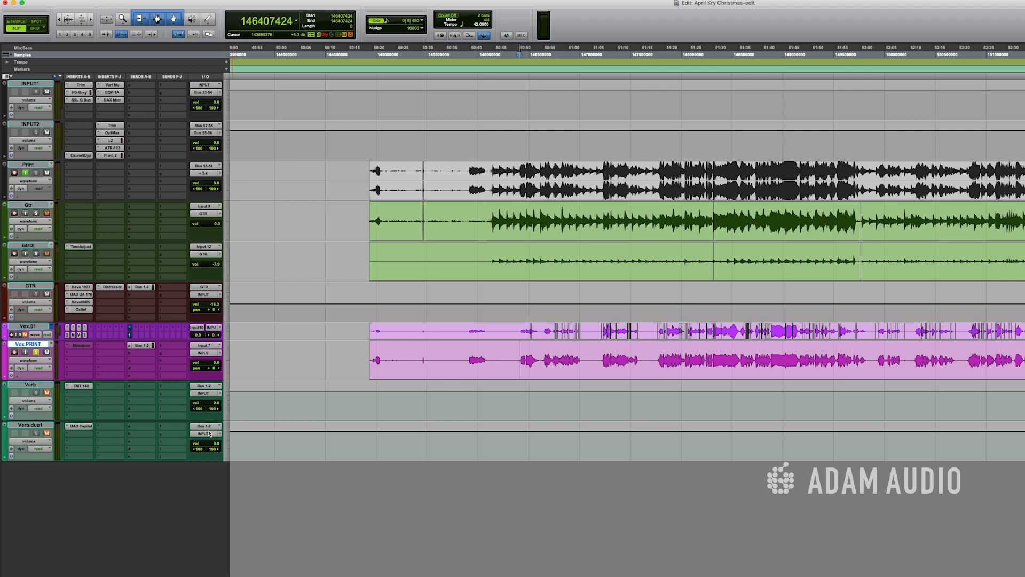
{"action": "left_click", "coordinate": [142, 346]}
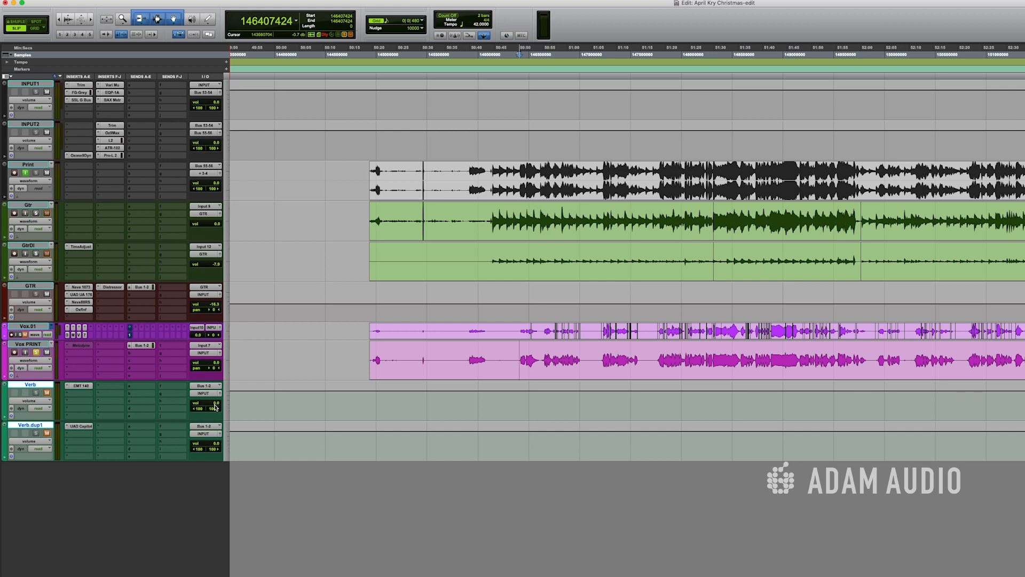
{"action": "left_click", "coordinate": [215, 407]}
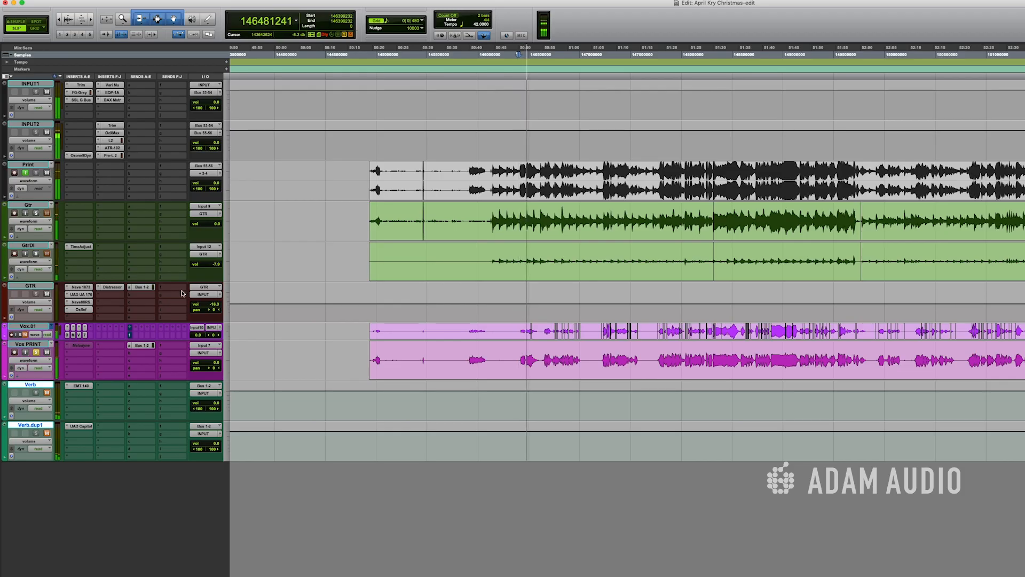
{"action": "left_click", "coordinate": [36, 353]}
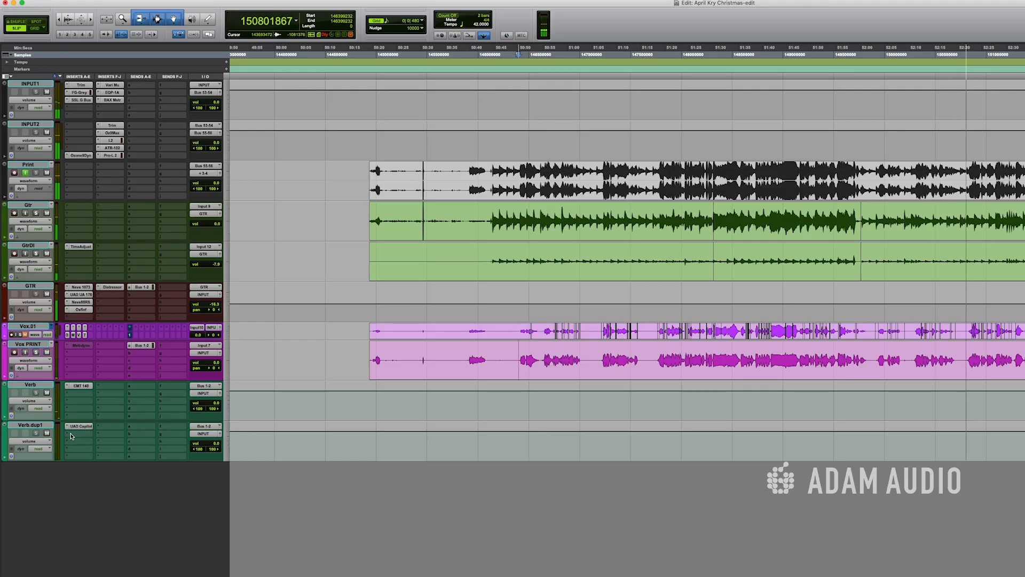
Insert the stereo UAD Thermionic Culture Vulture after the Capitol reverb on Verb.dup1 and close its window
{"action": "left_click", "coordinate": [74, 433]}
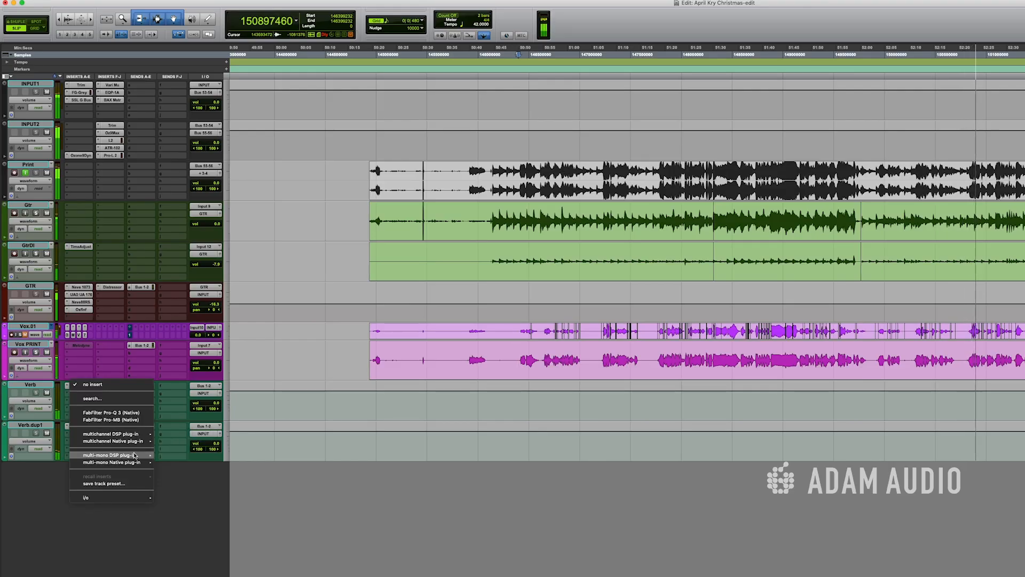
{"action": "mouse_move", "coordinate": [123, 440]}
{"action": "mouse_move", "coordinate": [183, 435]}
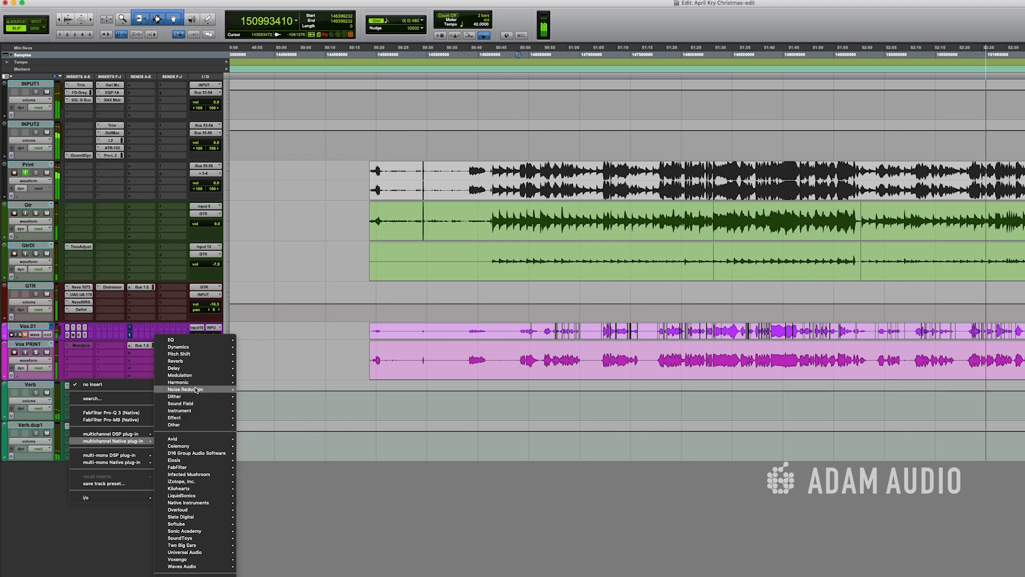
{"action": "mouse_move", "coordinate": [182, 382]}
{"action": "scroll", "coordinate": [272, 459], "scroll_direction": "down", "scroll_amount": 1}
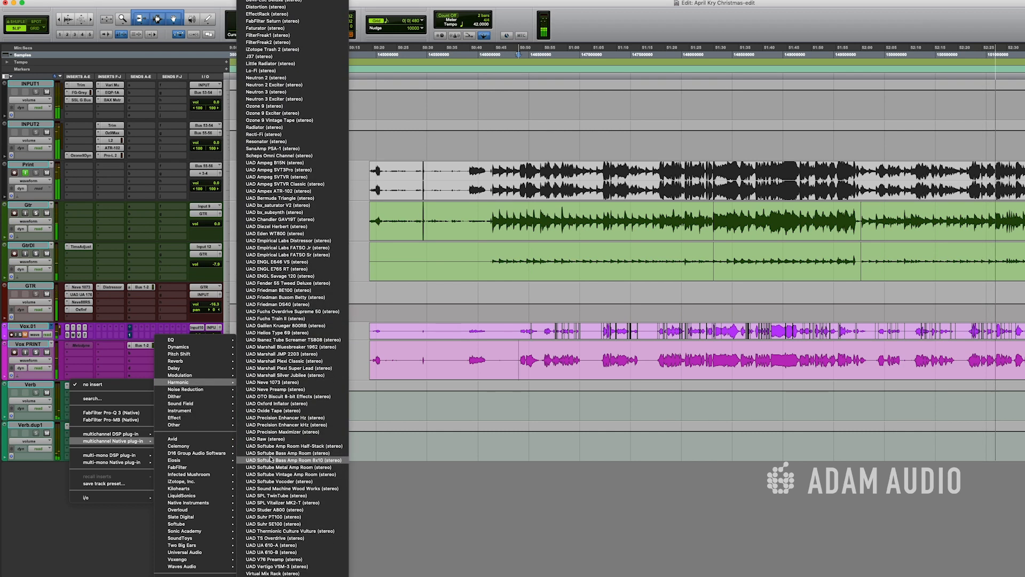
{"action": "left_click", "coordinate": [313, 531]}
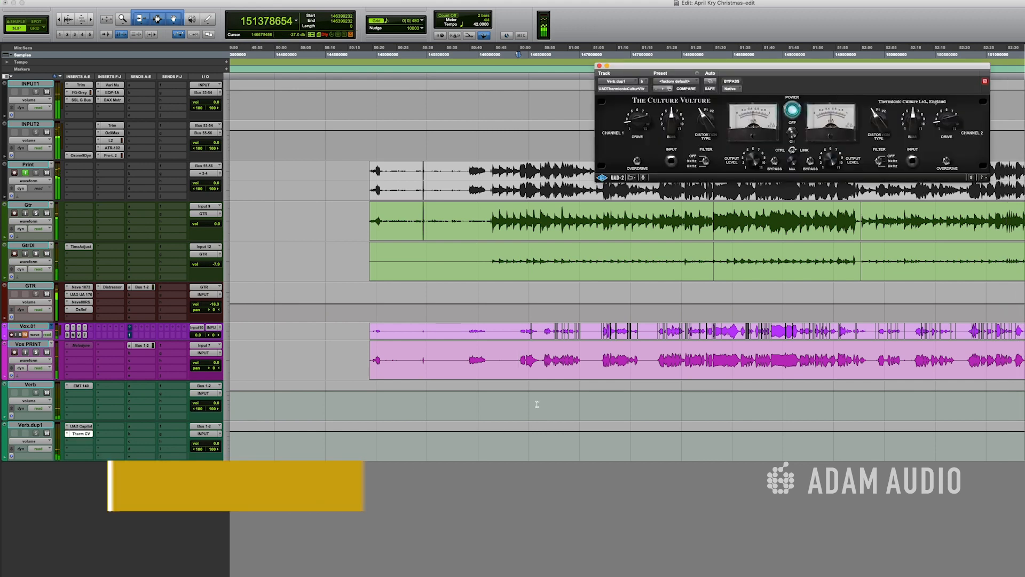
{"action": "left_click", "coordinate": [599, 65]}
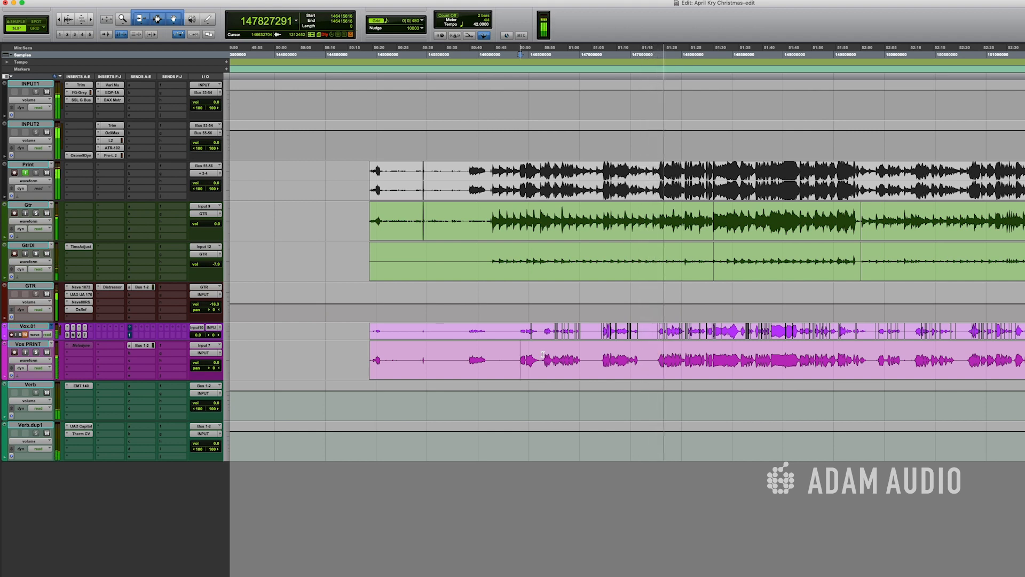
Bypass the Culture Vulture on Verb.dup1 during playback to compare the reverb without its distortion
{"action": "left_click", "coordinate": [80, 435]}
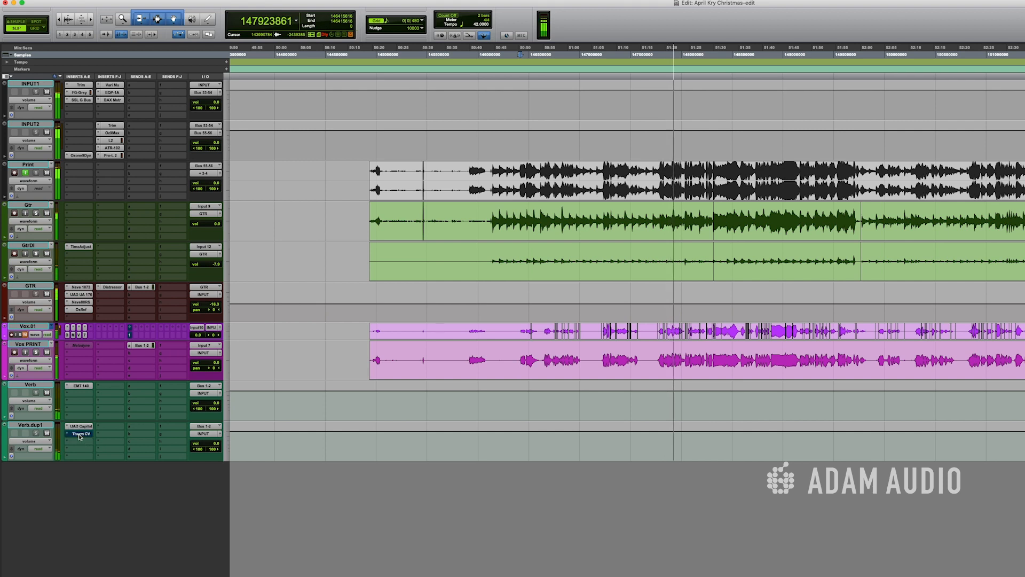